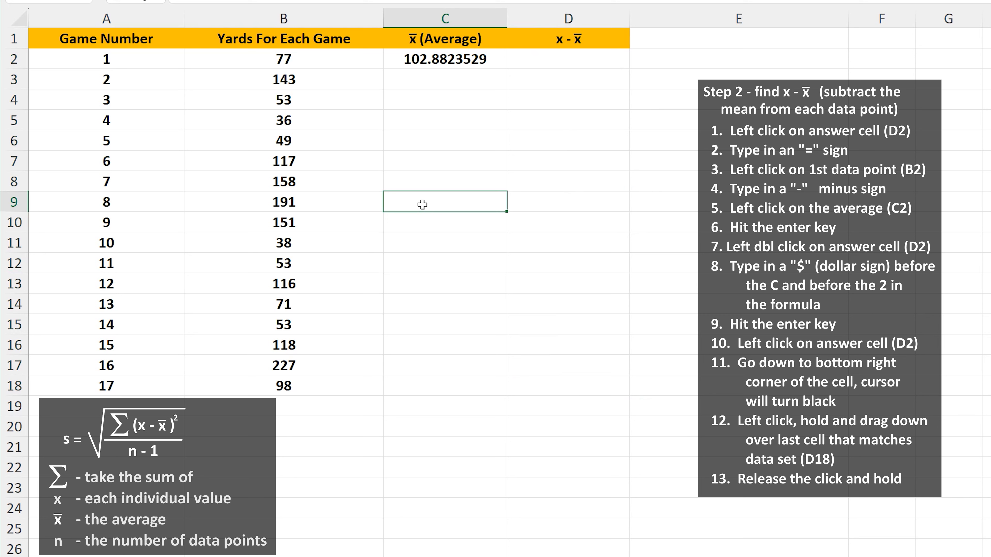
Step: Enter the formula =B2-C2 in cell D2 to subtract the average from the first game's yards
{"action": "left_click", "coordinate": [534, 61]}
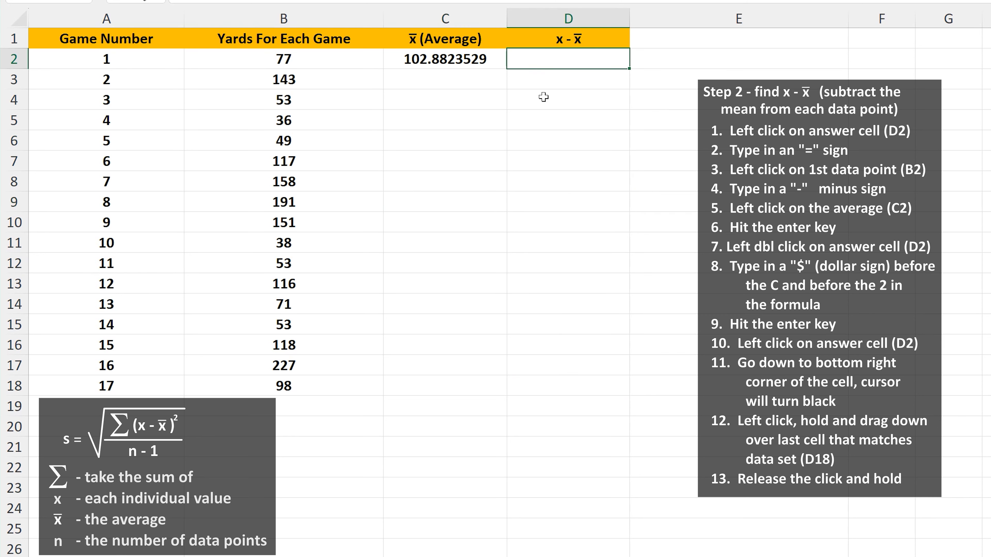
{"action": "type", "text": "="}
{"action": "left_click", "coordinate": [361, 58]}
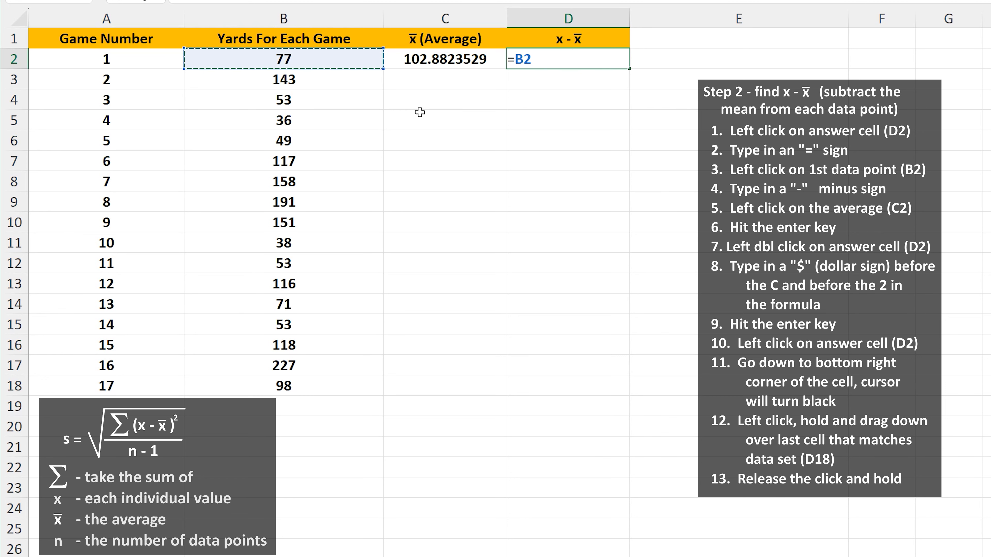
{"action": "type", "text": "-"}
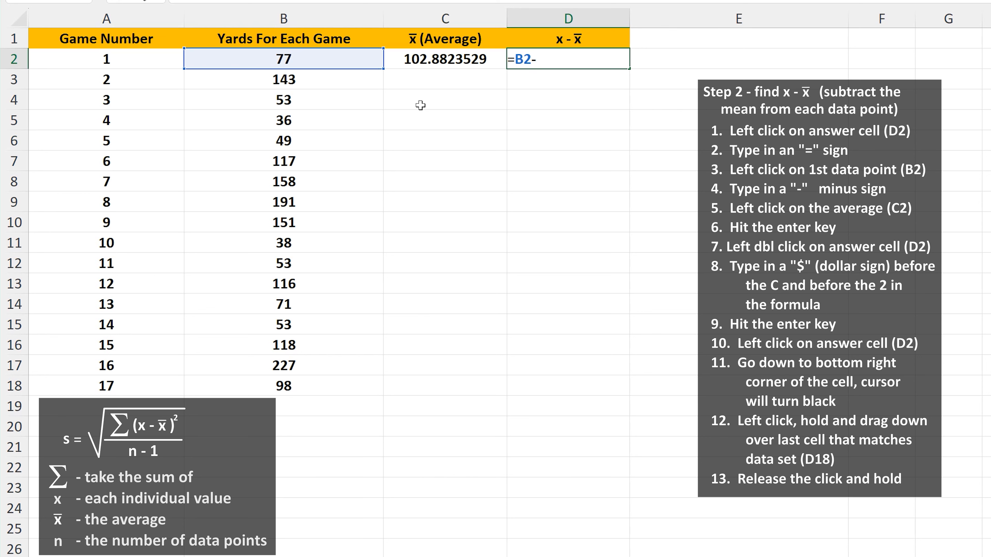
{"action": "left_click", "coordinate": [430, 60]}
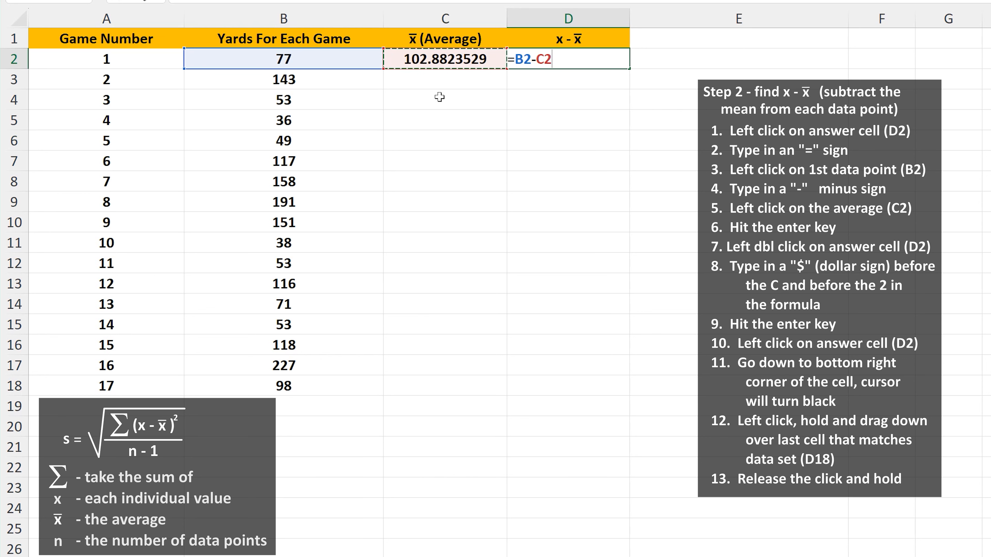
{"action": "key", "text": "Return"}
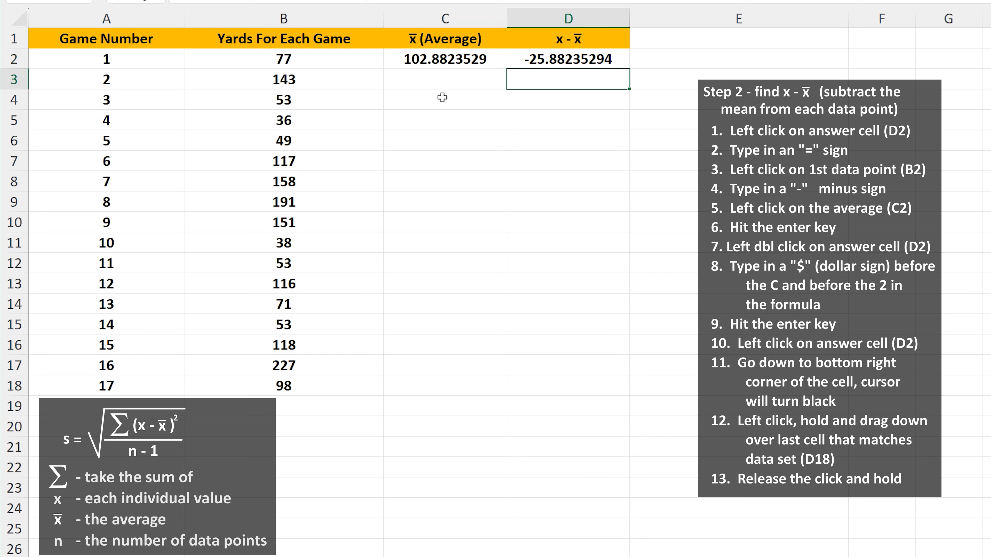
Step: Make the average reference in D2's formula absolute, so that it reads =B2-$C$2
{"action": "double_click", "coordinate": [545, 58]}
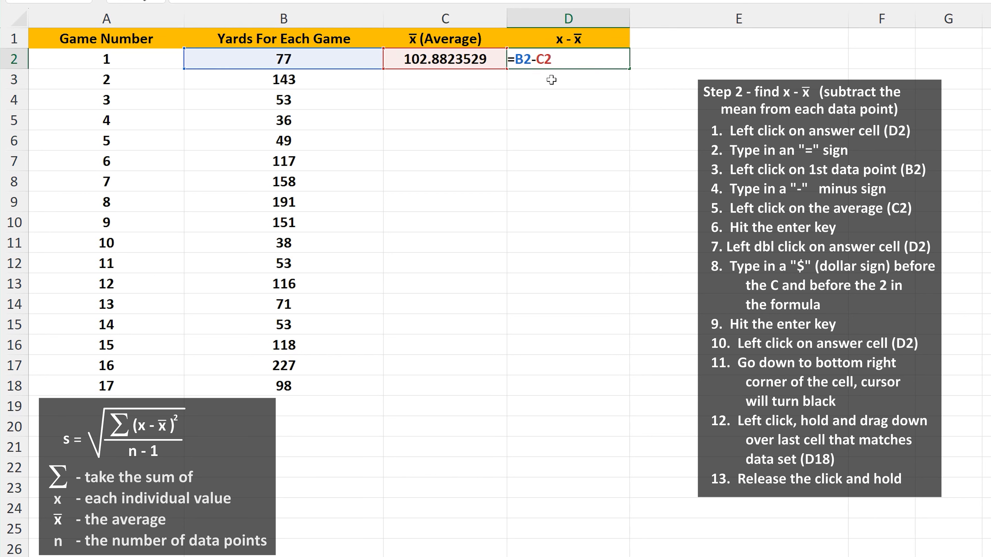
{"action": "key", "text": "Left"}
{"action": "type", "text": "$C$"}
{"action": "key", "text": "Return"}
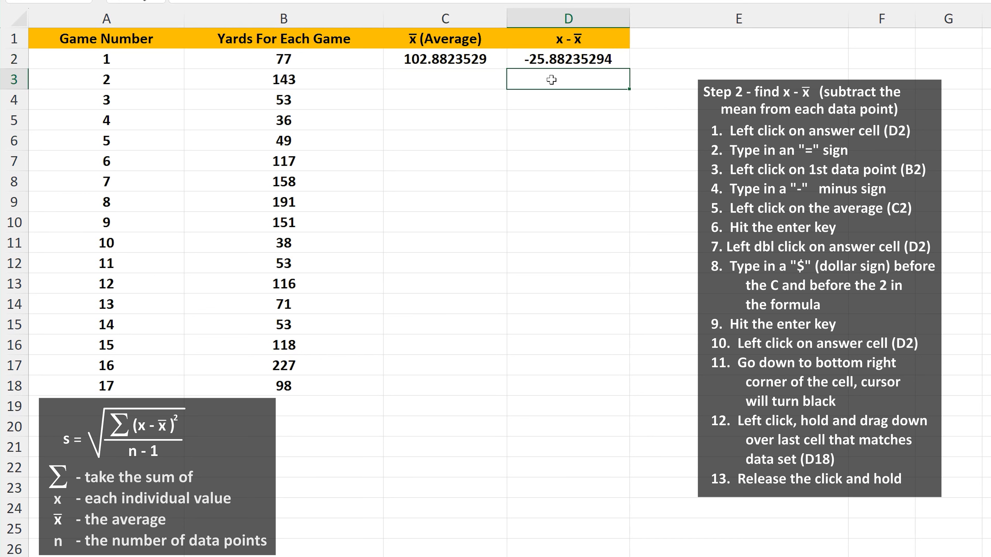
Step: Fill the deviation formula from D2 down through D18
{"action": "left_click", "coordinate": [572, 58]}
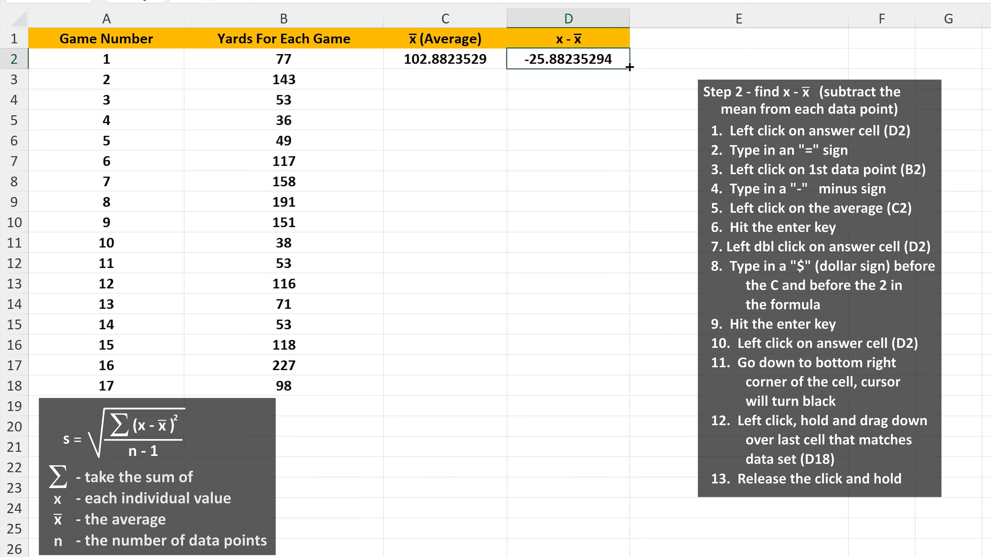
{"action": "left_click_drag", "start_coordinate": [629, 67], "coordinate": [629, 396]}
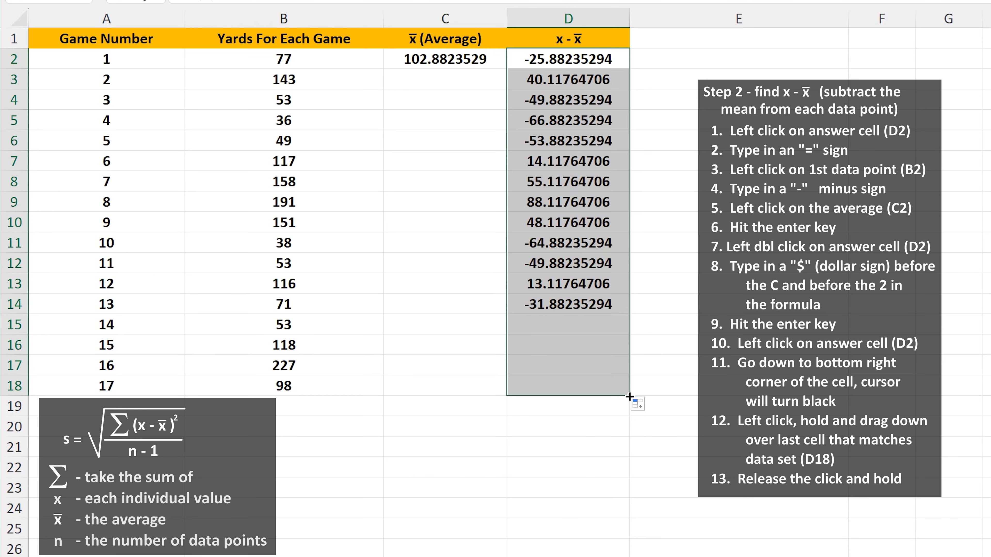
{"action": "left_click", "coordinate": [673, 367]}
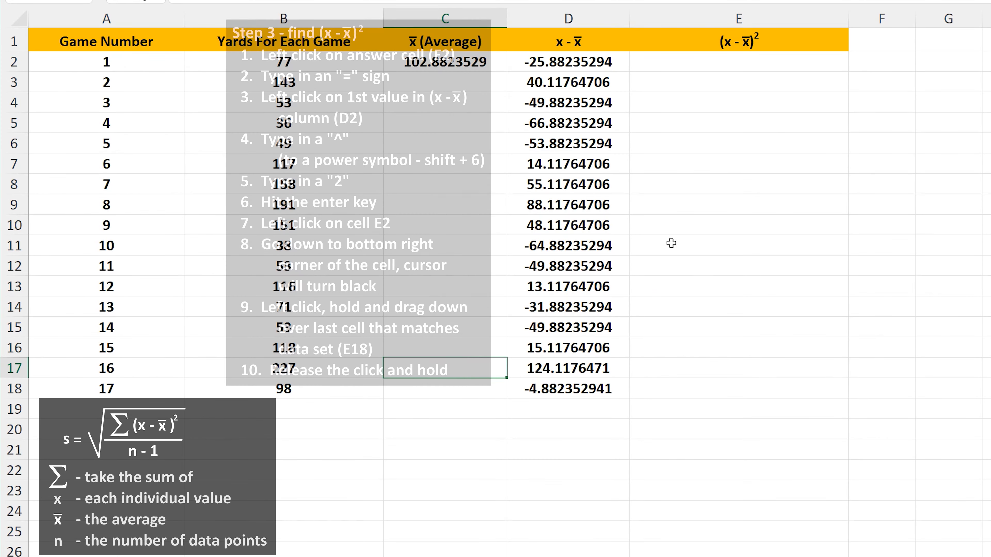
Step: Enter the formula =D2^2 in cell E2 to square the first deviation
{"action": "left_click", "coordinate": [715, 60]}
{"action": "type", "text": "="}
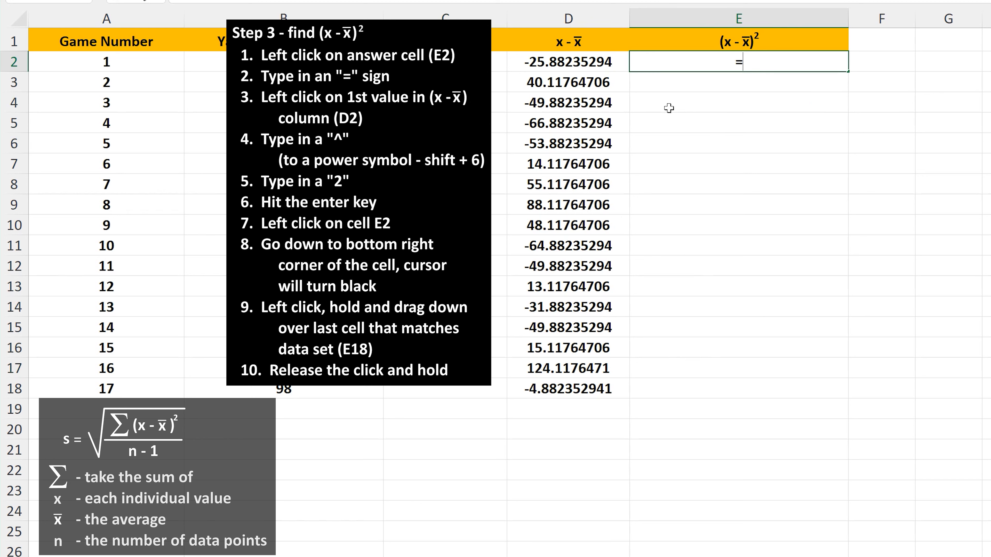
{"action": "left_click", "coordinate": [610, 62]}
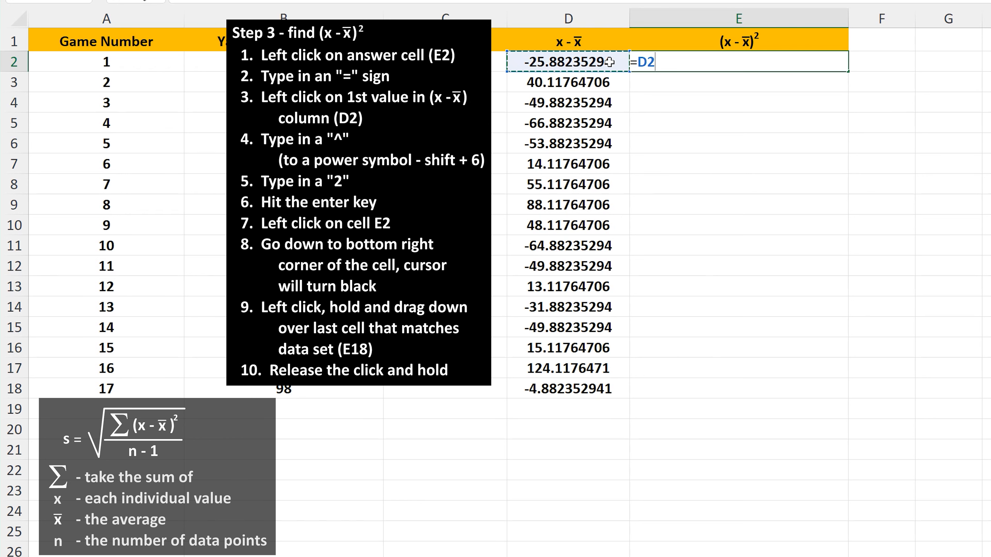
{"action": "type", "text": "^"}
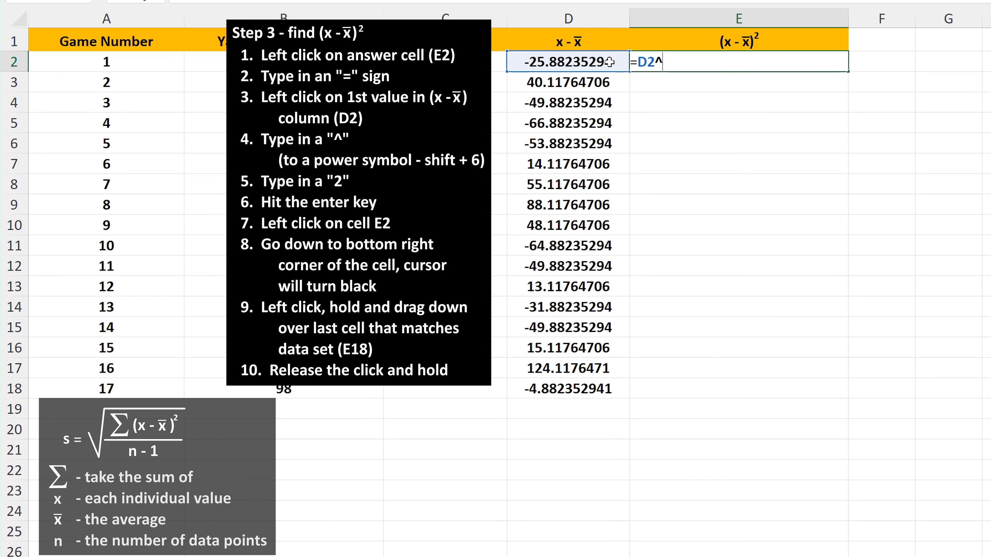
{"action": "type", "text": "2"}
{"action": "key", "text": "Return"}
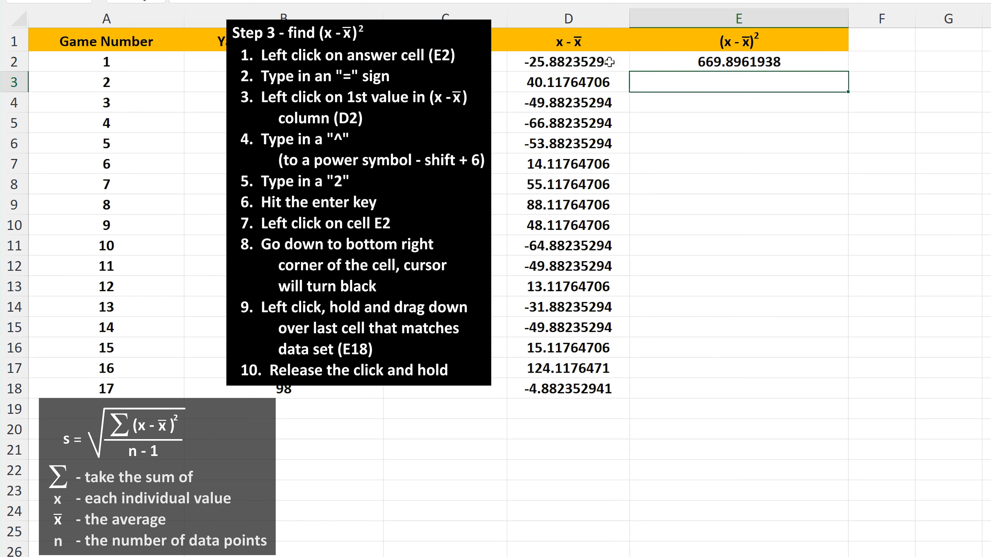
Step: Fill the squared-deviation formula from E2 down through E18
{"action": "left_click", "coordinate": [657, 63]}
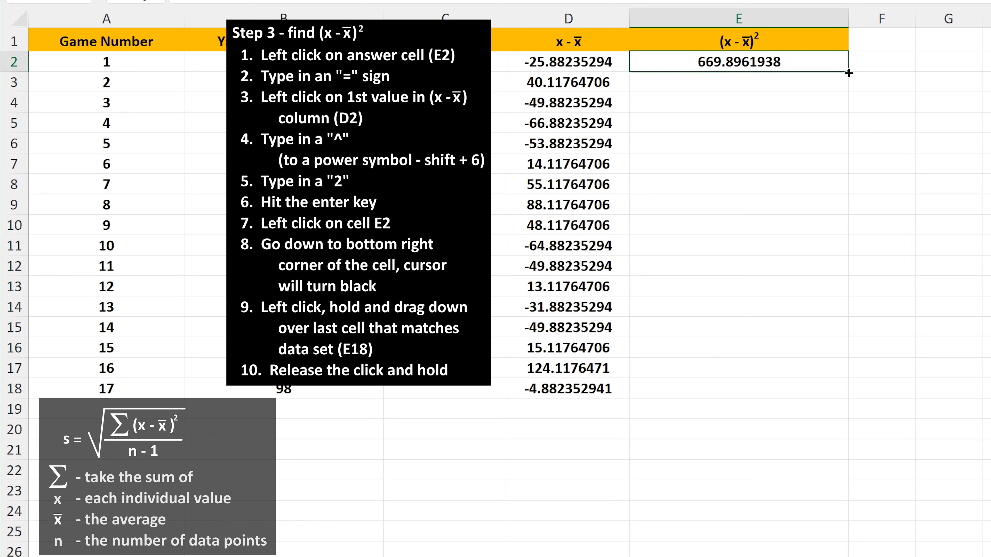
{"action": "left_click_drag", "start_coordinate": [849, 73], "coordinate": [856, 396]}
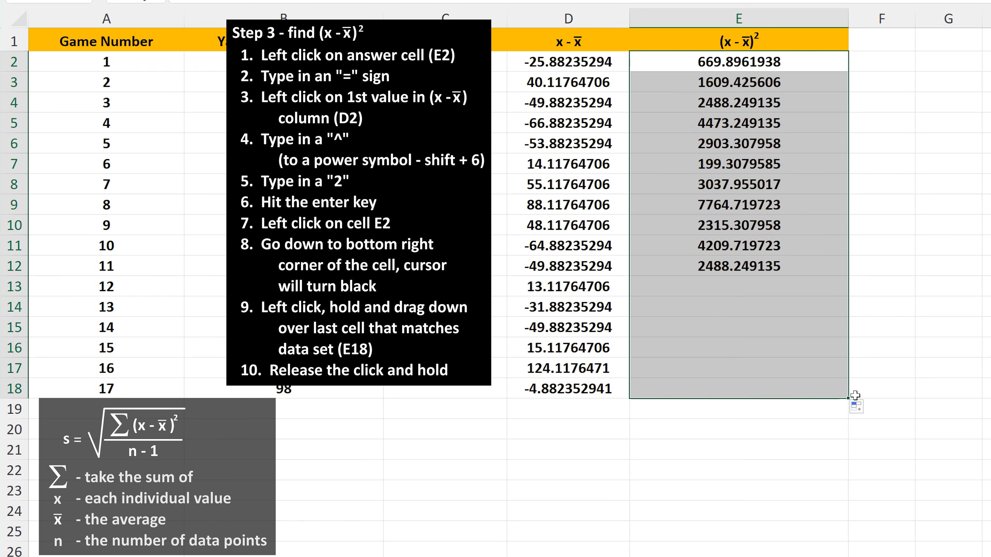
{"action": "left_click", "coordinate": [765, 428]}
{"action": "left_click", "coordinate": [766, 428]}
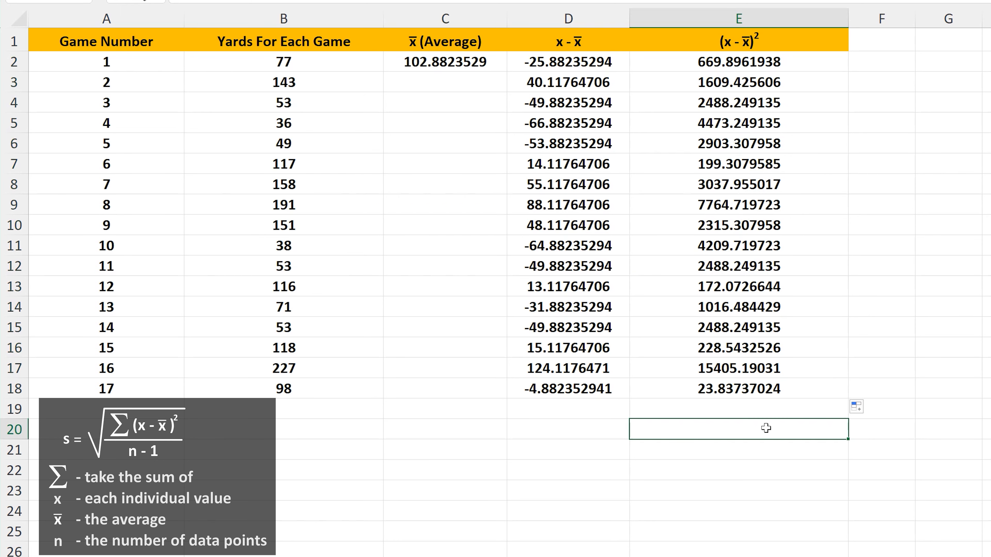
Step: Total the squared deviations E2:E18 in cell E19 with AutoSum
{"action": "left_click", "coordinate": [810, 68]}
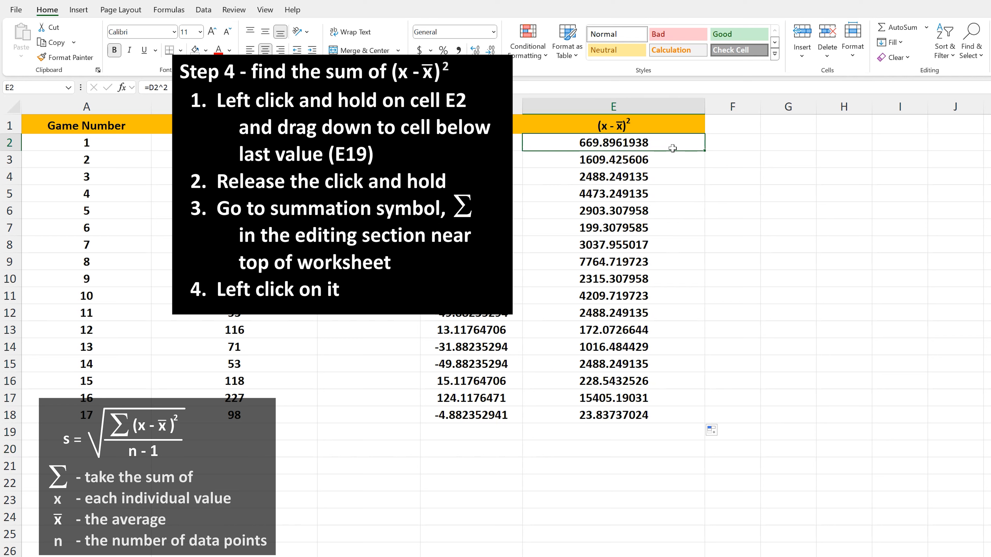
{"action": "left_click_drag", "start_coordinate": [673, 148], "coordinate": [669, 430]}
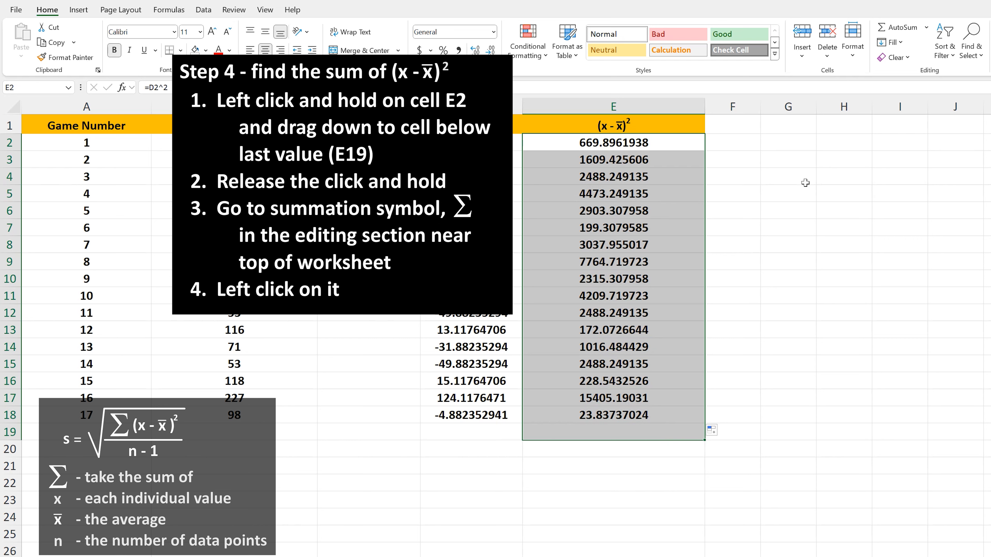
{"action": "left_click", "coordinate": [901, 29]}
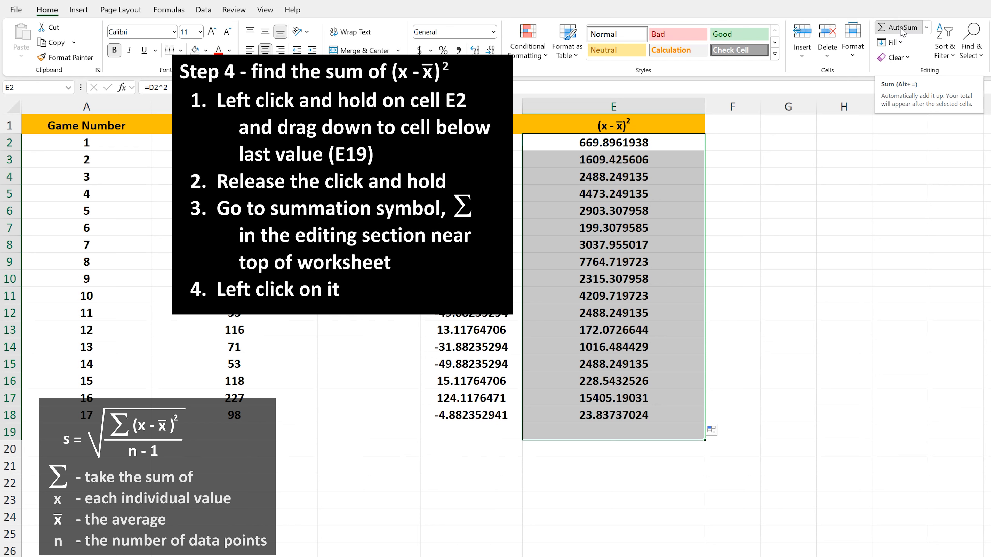
{"action": "left_click", "coordinate": [734, 191]}
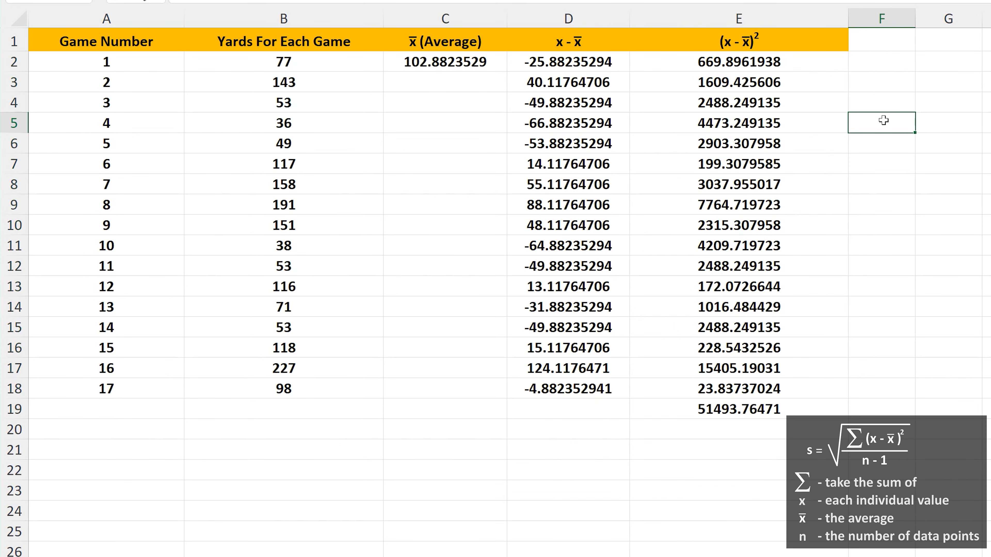
{"action": "left_click", "coordinate": [690, 445]}
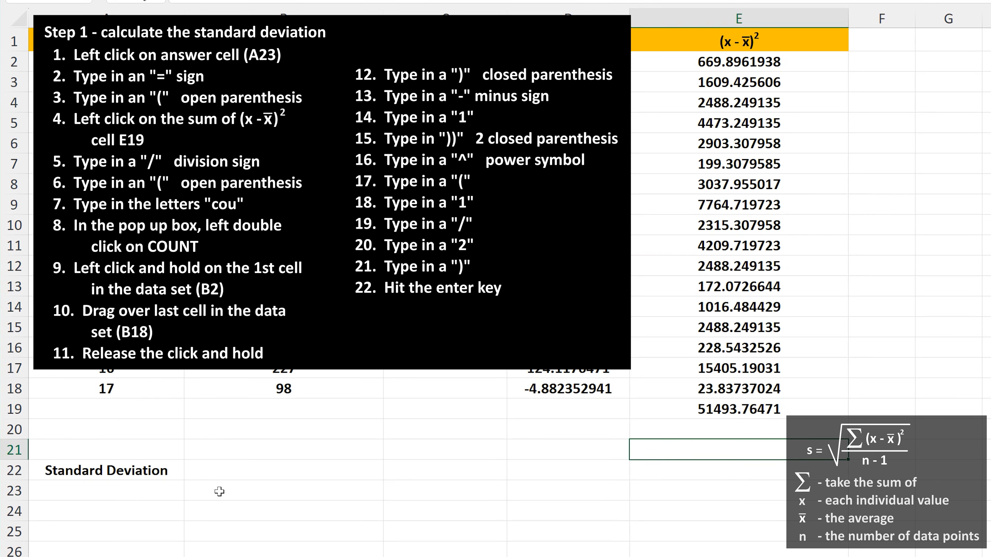
Step: Enter the sample standard deviation formula =(E19/(COUNT(B2:B18)-1))^(1/2) in cell A23, below the Standard Deviation label
{"action": "left_click", "coordinate": [166, 489]}
{"action": "type", "text": "="}
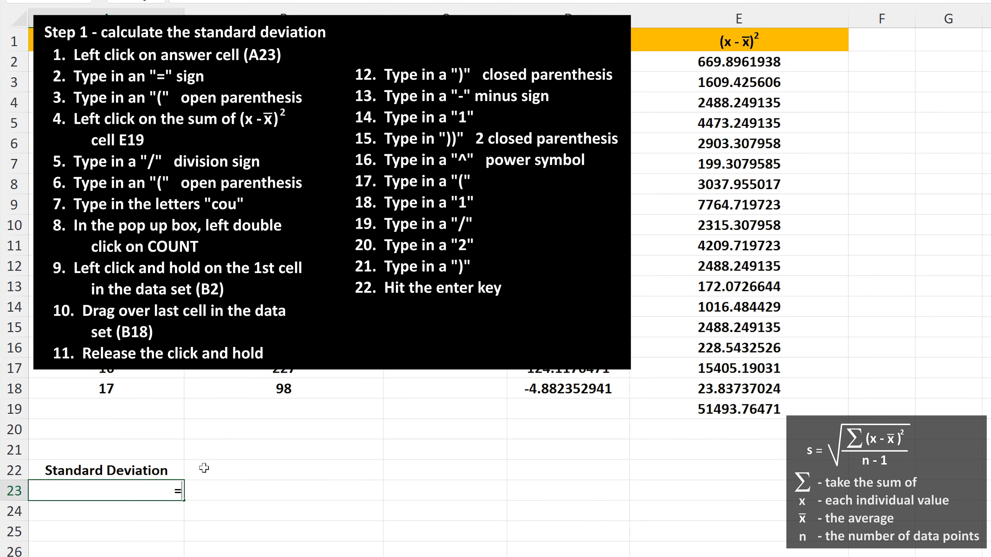
{"action": "type", "text": "("}
{"action": "left_click", "coordinate": [651, 412]}
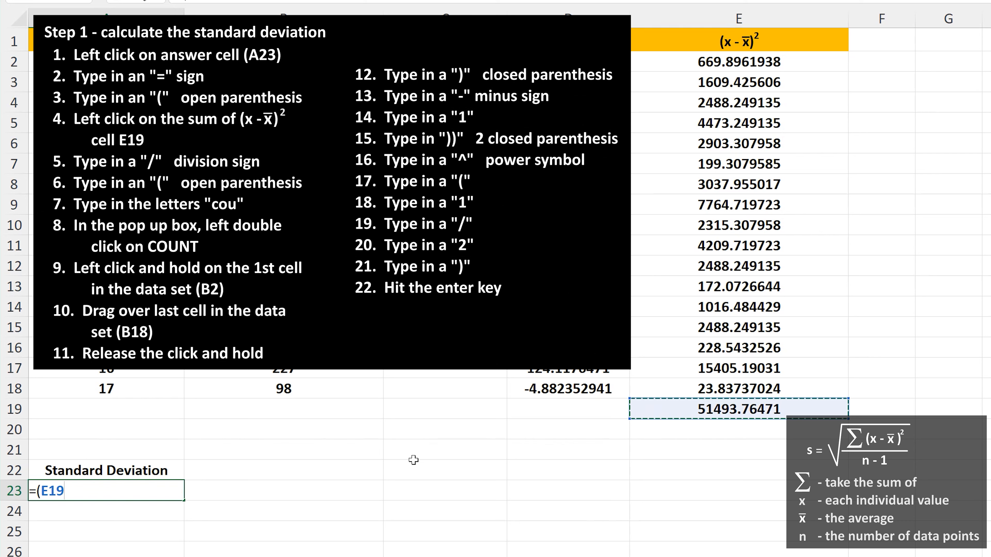
{"action": "type", "text": "/"}
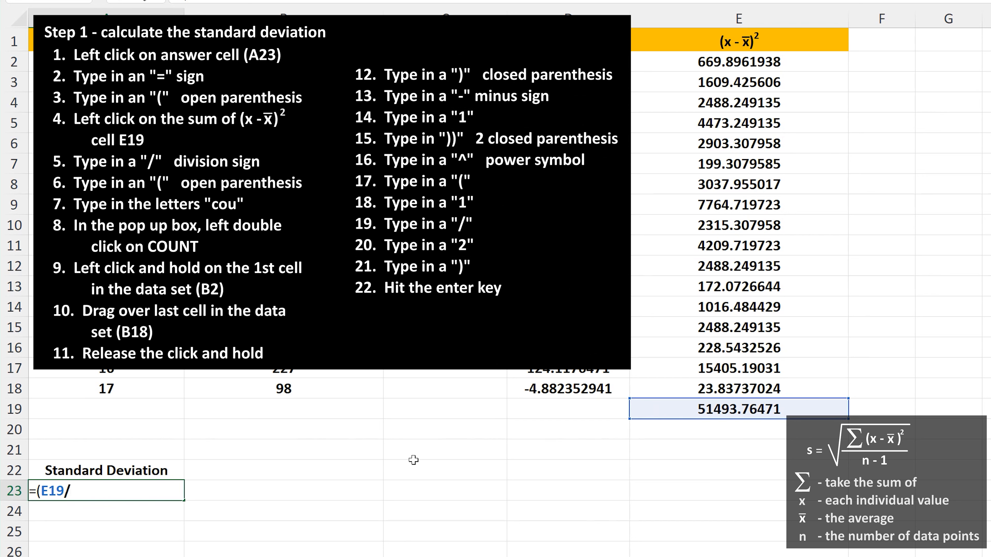
{"action": "type", "text": "("}
{"action": "type", "text": "cou"}
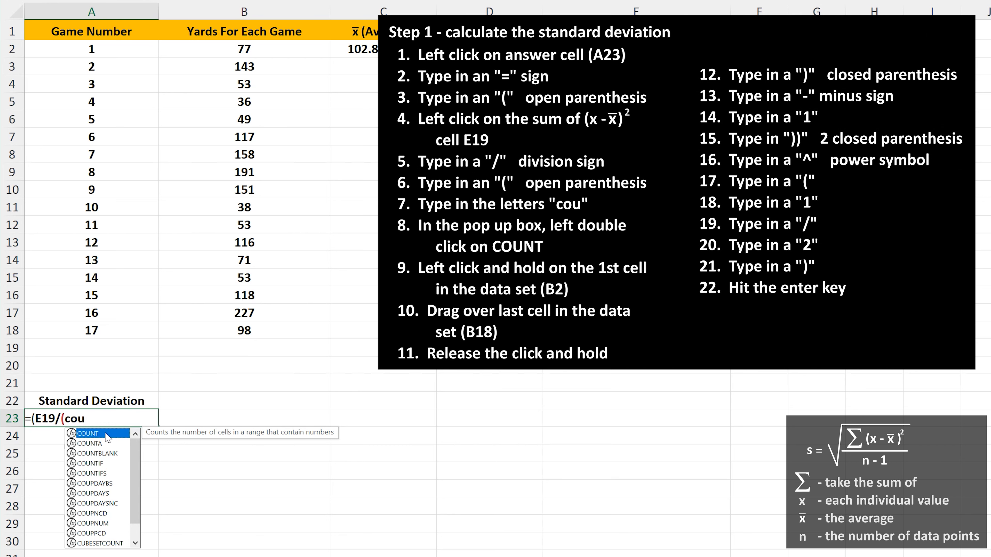
{"action": "double_click", "coordinate": [90, 438]}
{"action": "left_click_drag", "start_coordinate": [283, 49], "coordinate": [290, 323]}
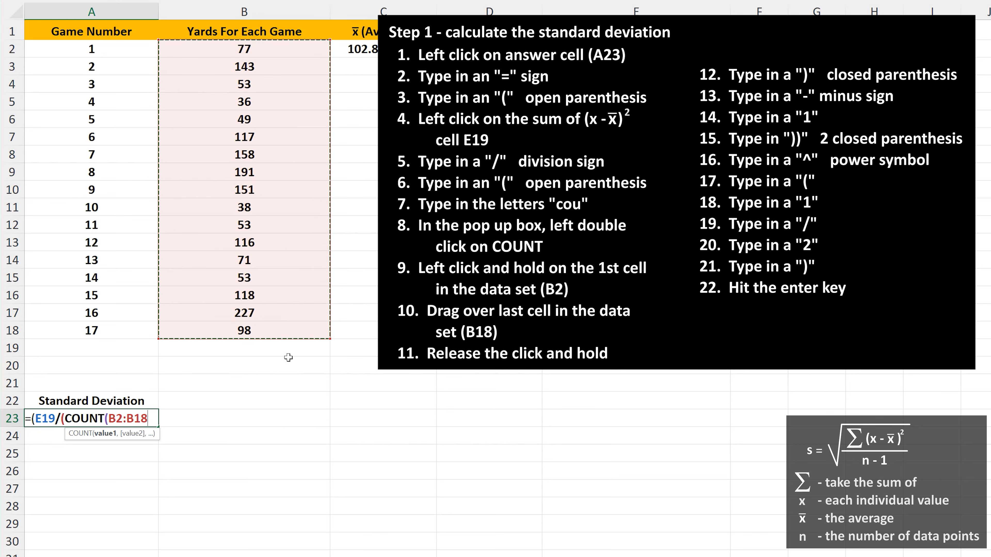
{"action": "type", "text": ")"}
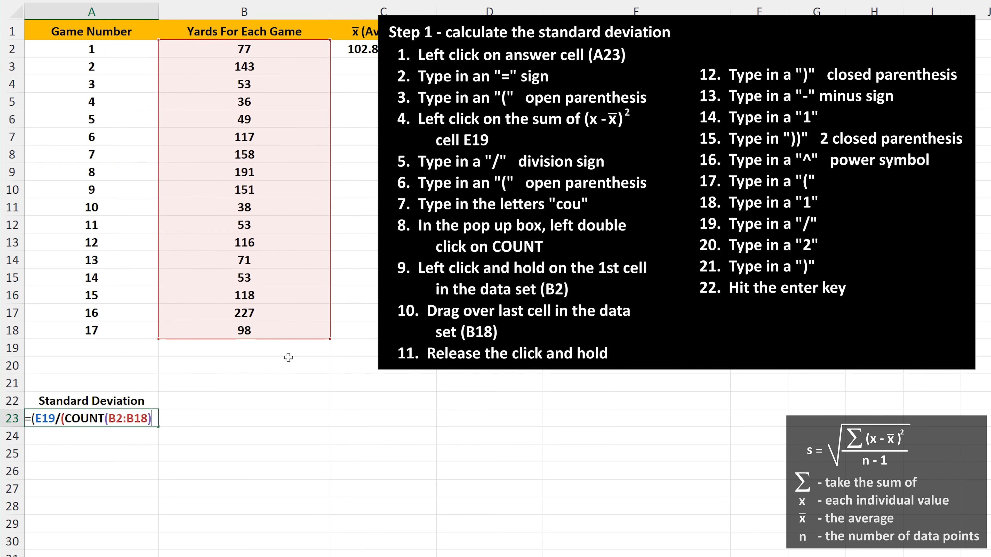
{"action": "type", "text": "-1))"}
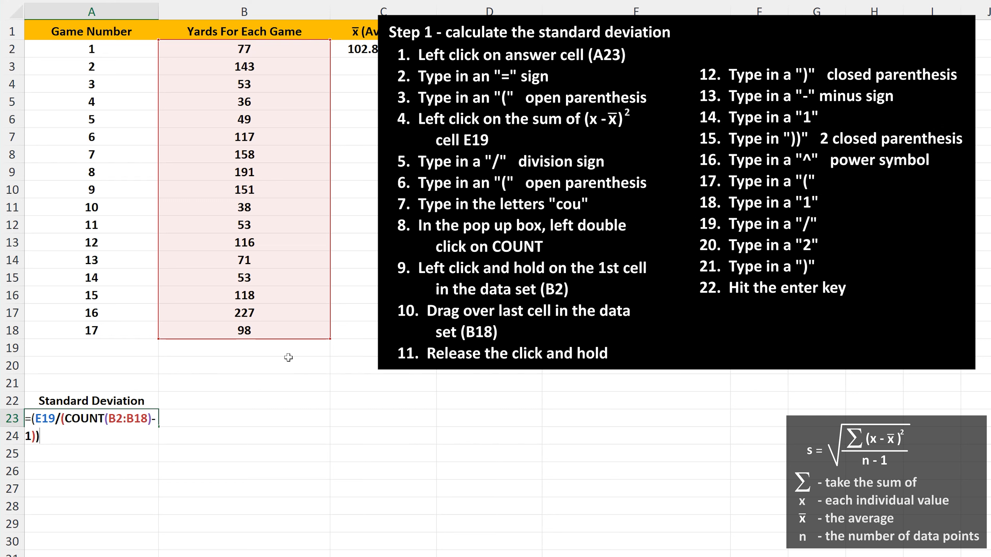
{"action": "type", "text": "^(1/2)"}
{"action": "key", "text": "Return"}
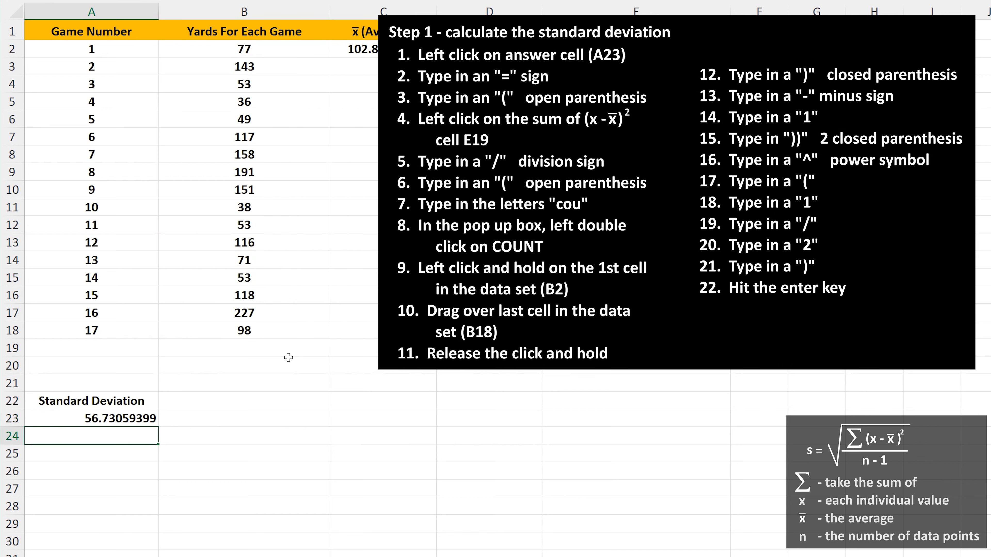